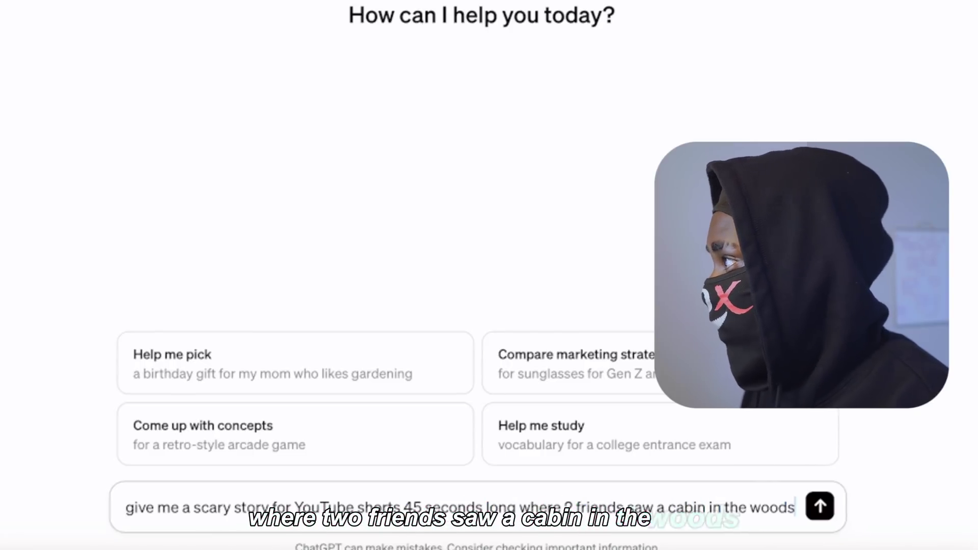
text(with a scary with inside of it.)
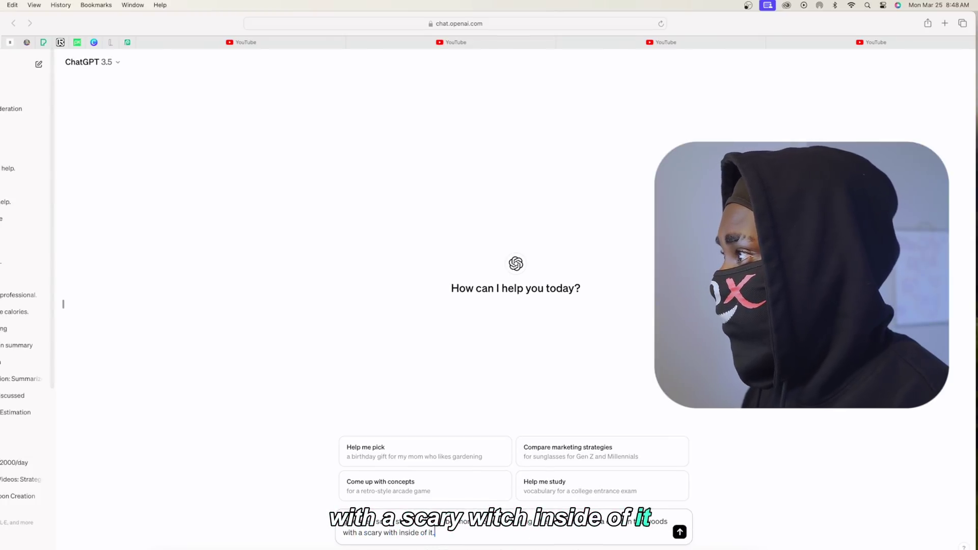
- Request a scary story about two friends finding a witch's cabin, then matching image prompts
key(Return)
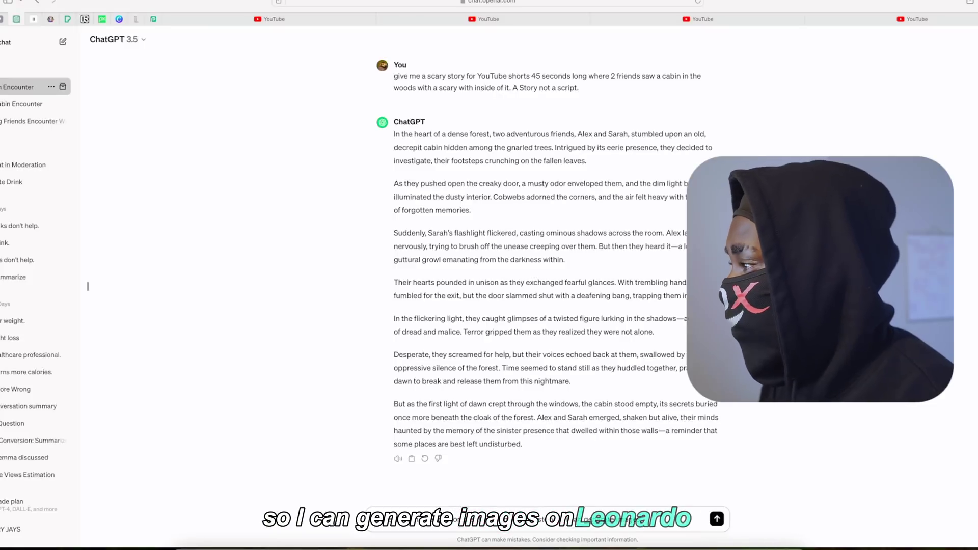
key(Return)
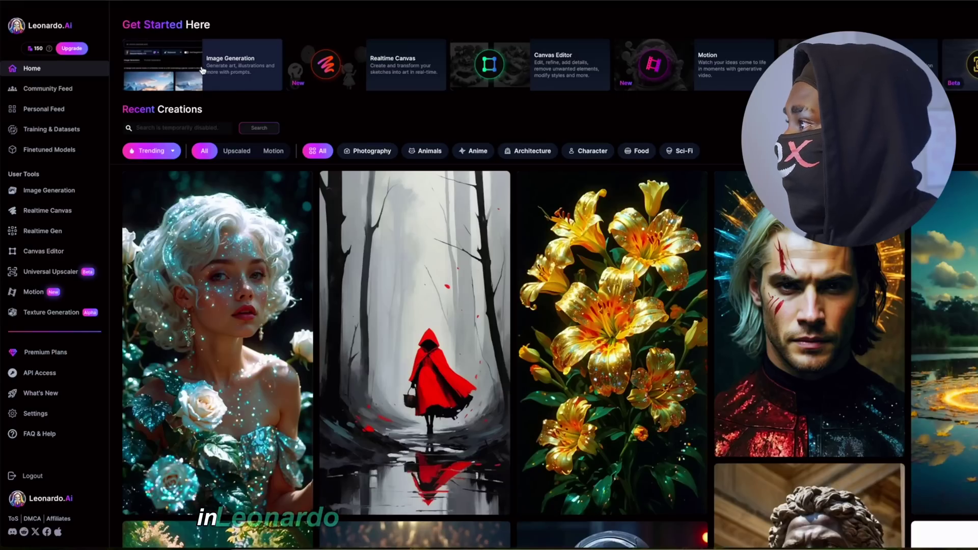
- Generate four Leonardo.Ai images from the pasted forest-hiking prompt
click(199, 69)
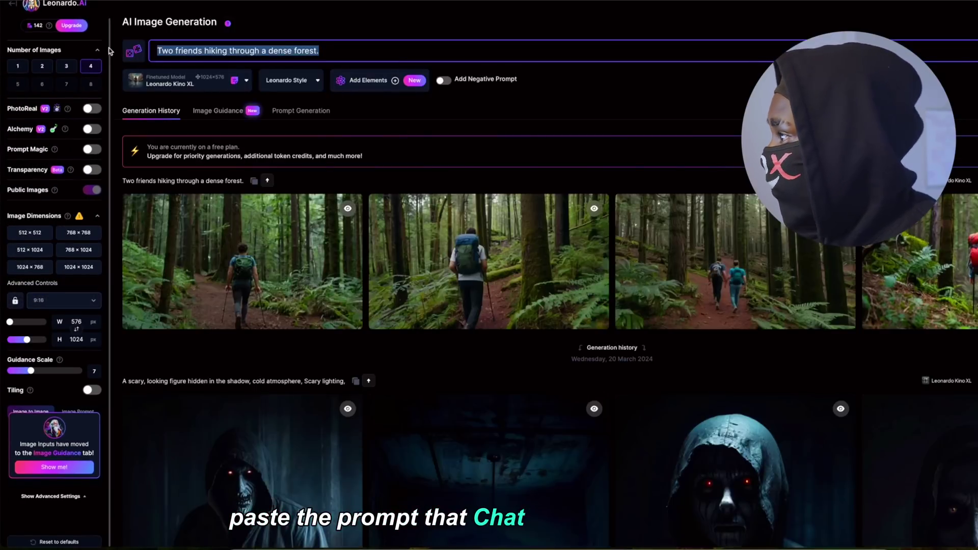
right_click(181, 48)
click(229, 113)
key(Return)
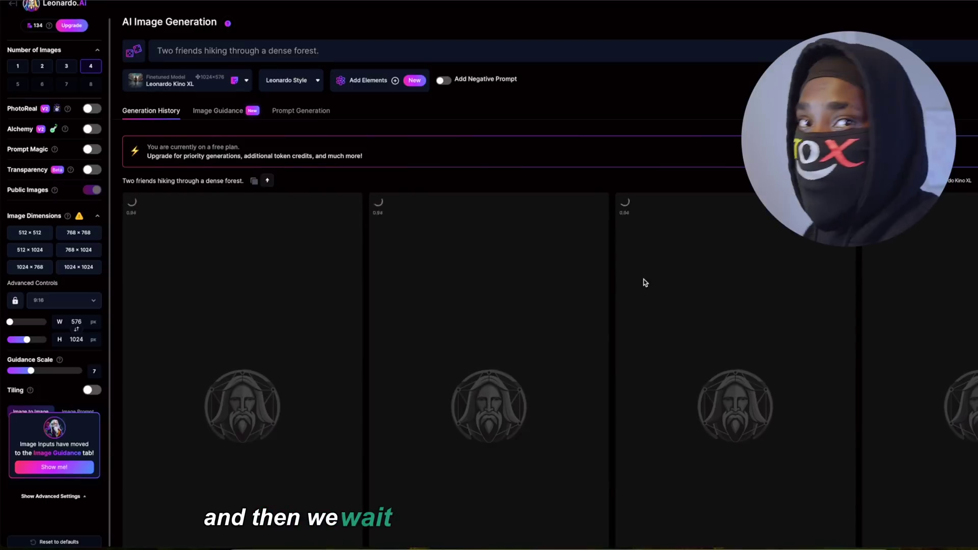
scroll(643, 279, down, 3)
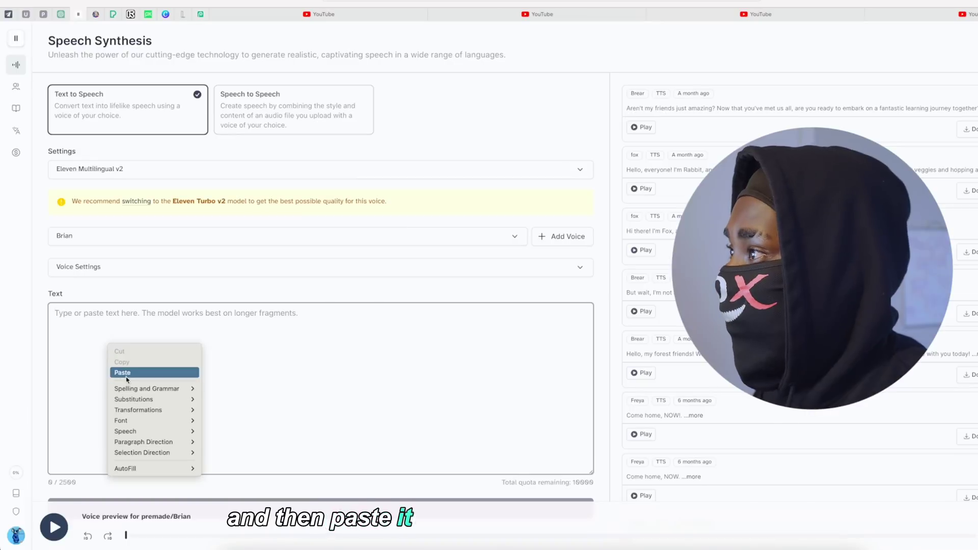
- Paste the story into ElevenLabs Text to Speech and generate the Brian narration
click(145, 376)
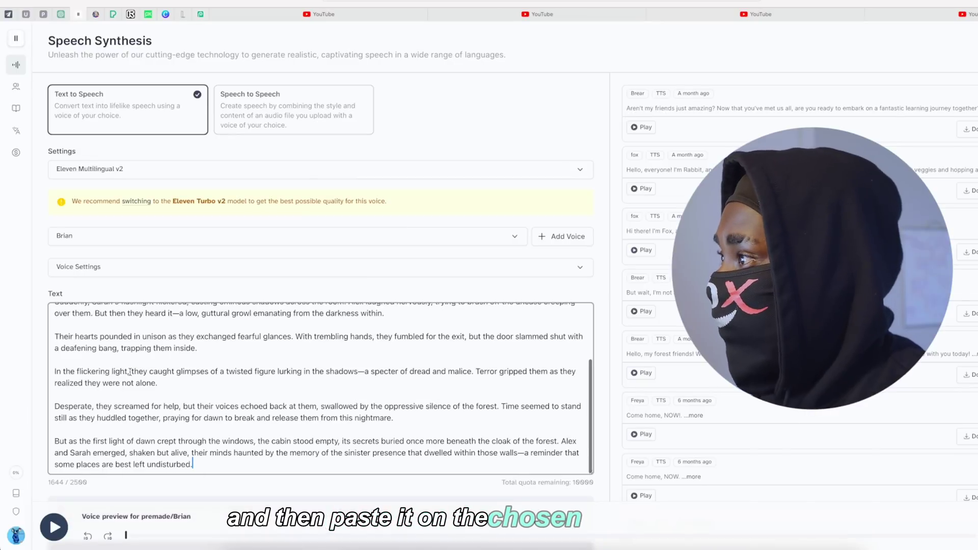
scroll(111, 469, down, 2)
click(274, 477)
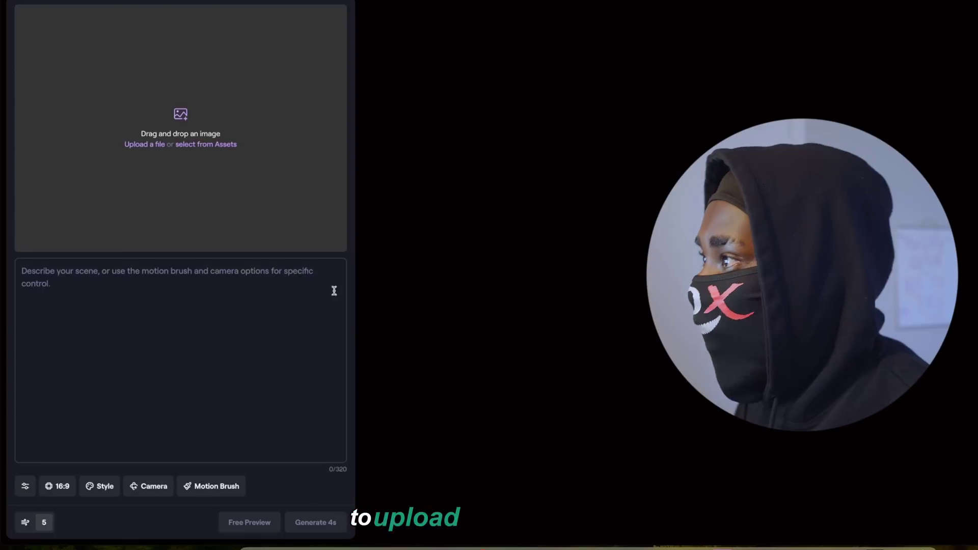
- Animate the uploaded forest-hike image into a 4-second RunwayML clip at motion 5
click(251, 541)
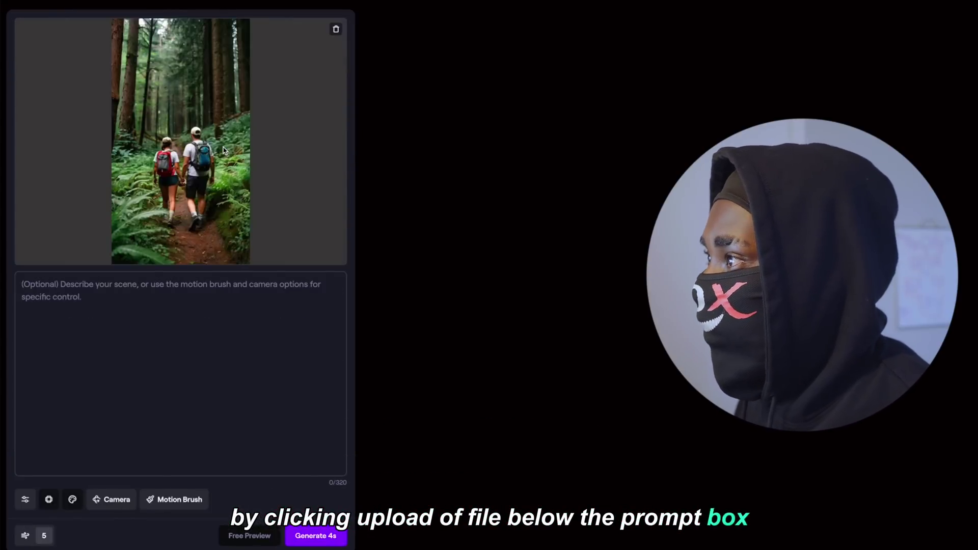
click(25, 535)
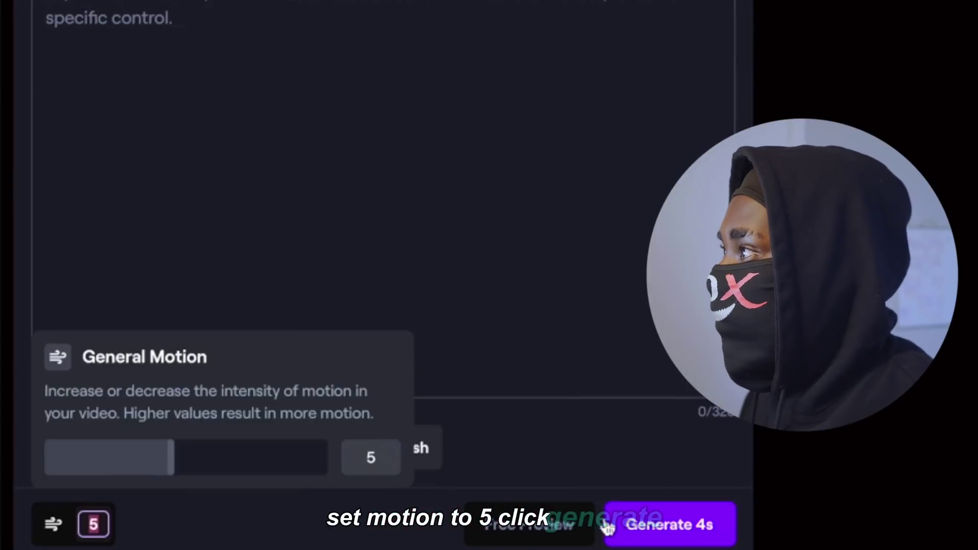
click(657, 525)
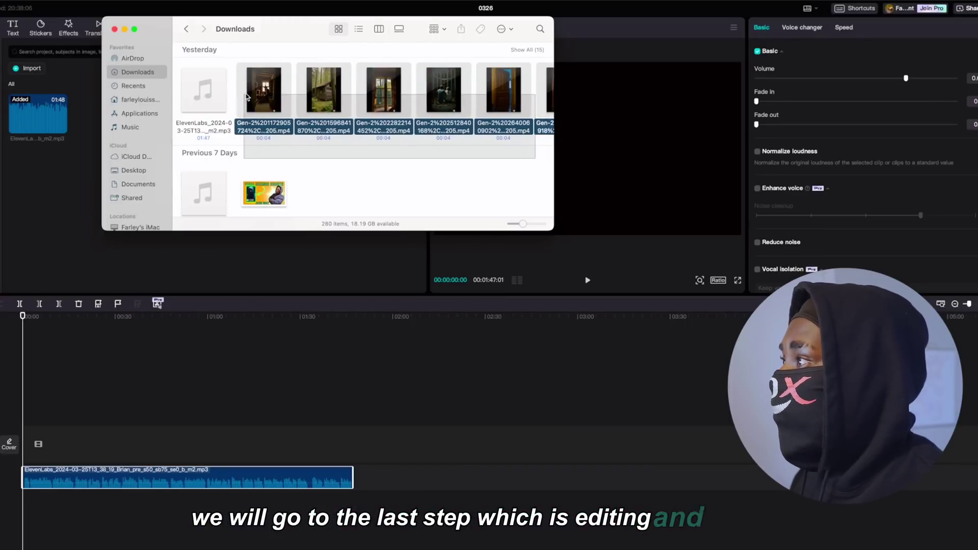
- Import the six generated videos into CapCut and slow a timeline clip to 0.6x
drag(256, 103, 77, 176)
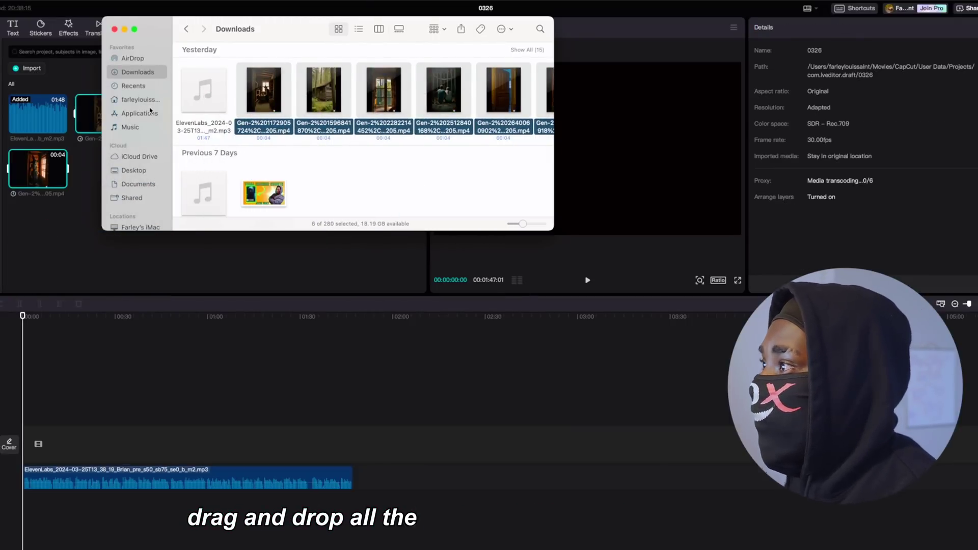
click(124, 31)
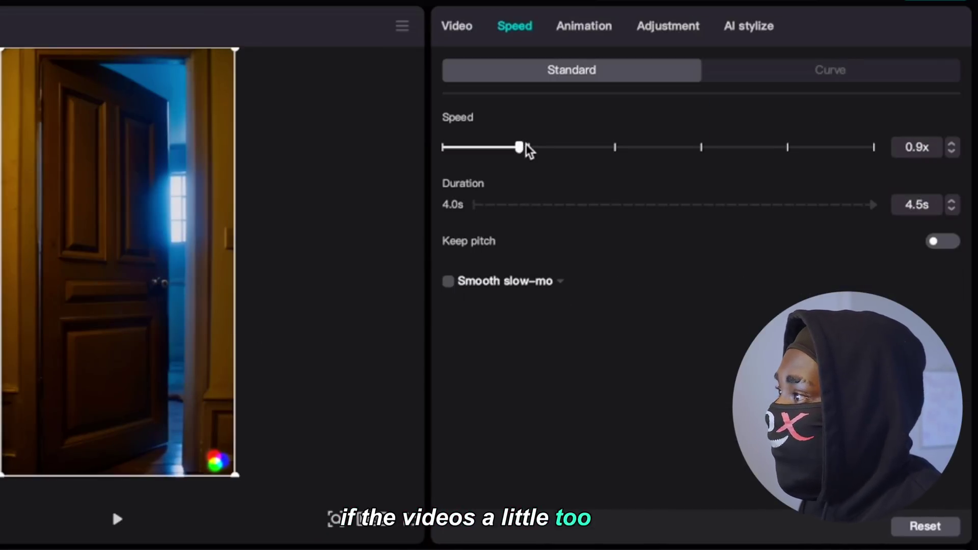
drag(522, 148, 488, 148)
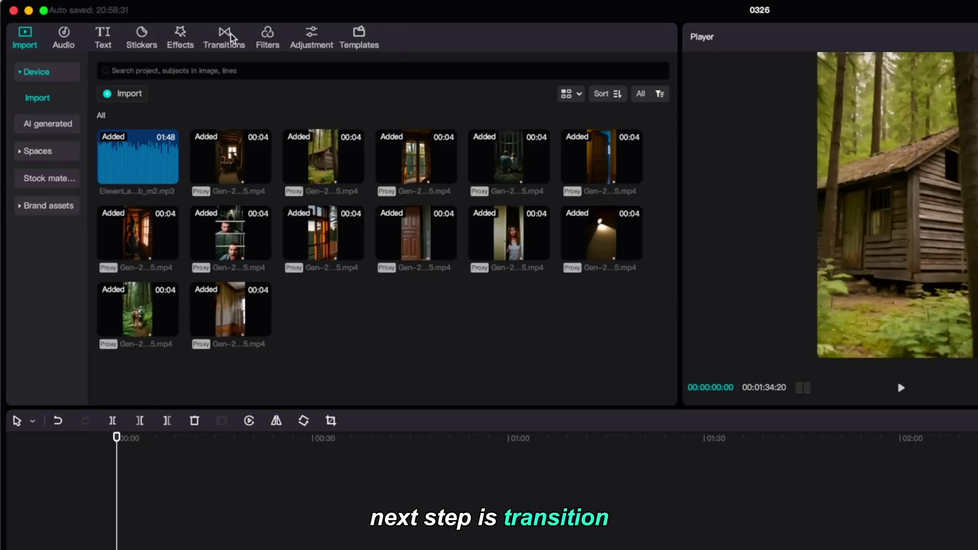
- Drop a Black Fade transition between two scene clips on the timeline
click(224, 35)
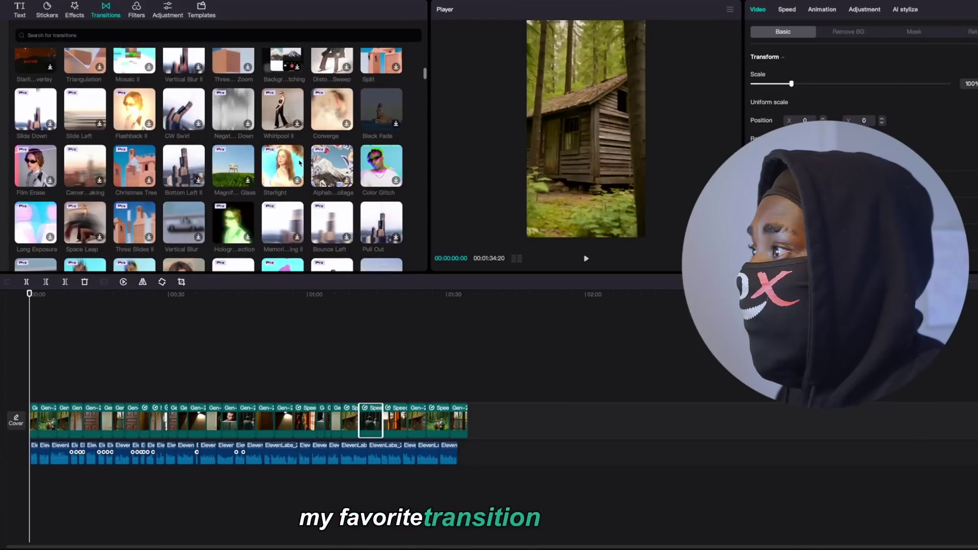
drag(381, 111, 61, 425)
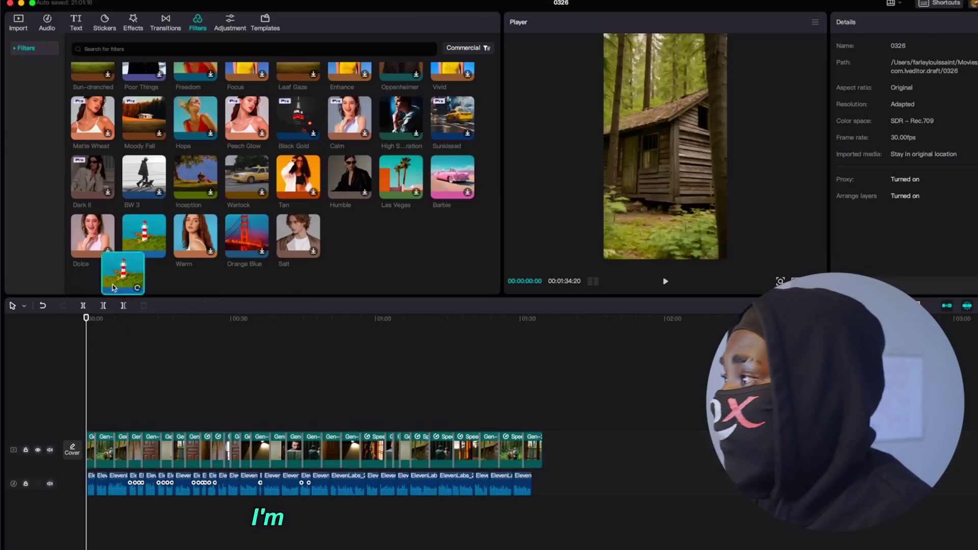
- Stretch a Clear II filter across the whole video and lower saturation to -26
drag(146, 243, 100, 423)
drag(219, 424, 542, 423)
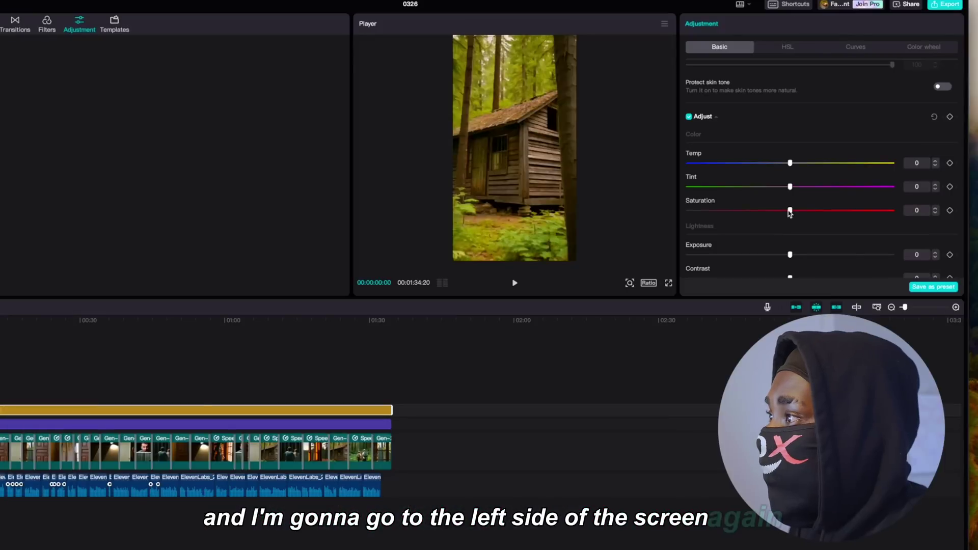
drag(790, 212, 733, 212)
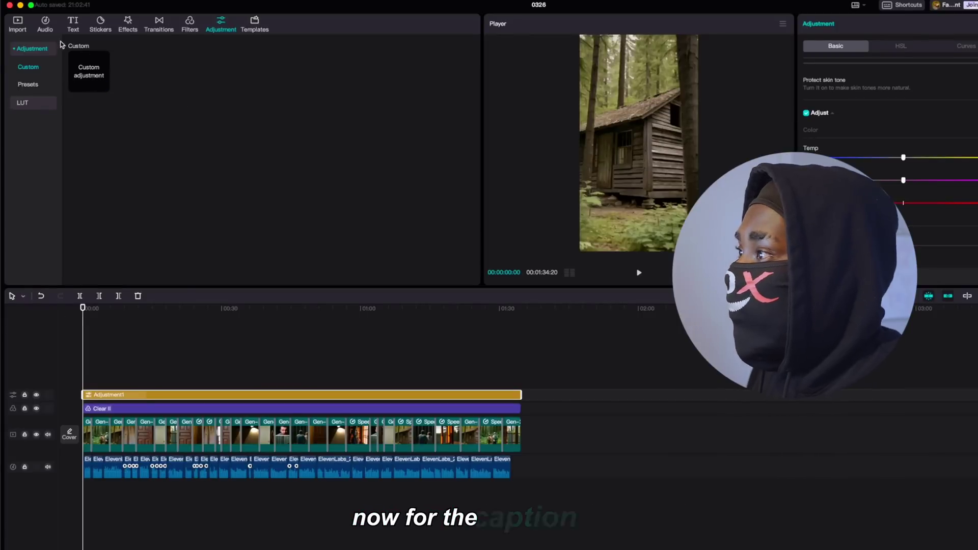
- Create auto captions with English as the source language
click(72, 25)
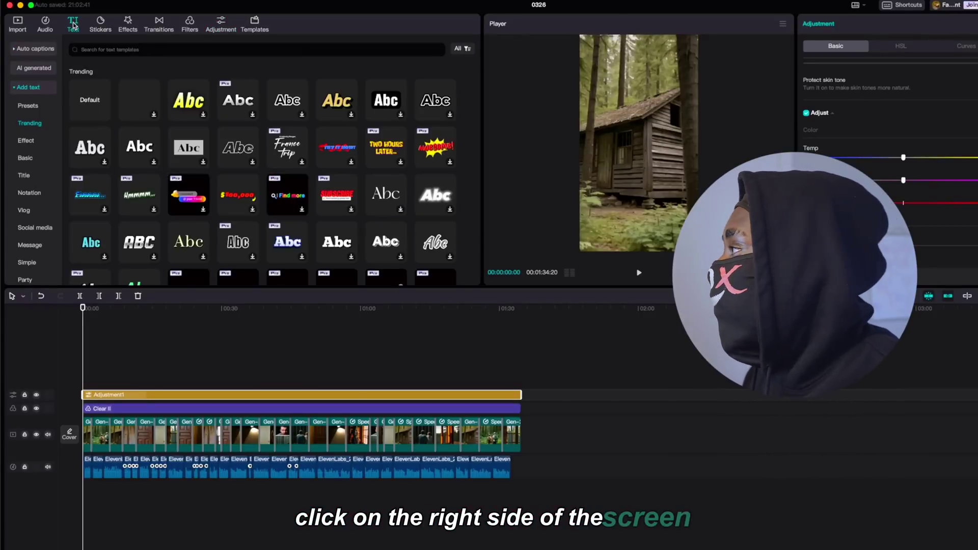
click(32, 49)
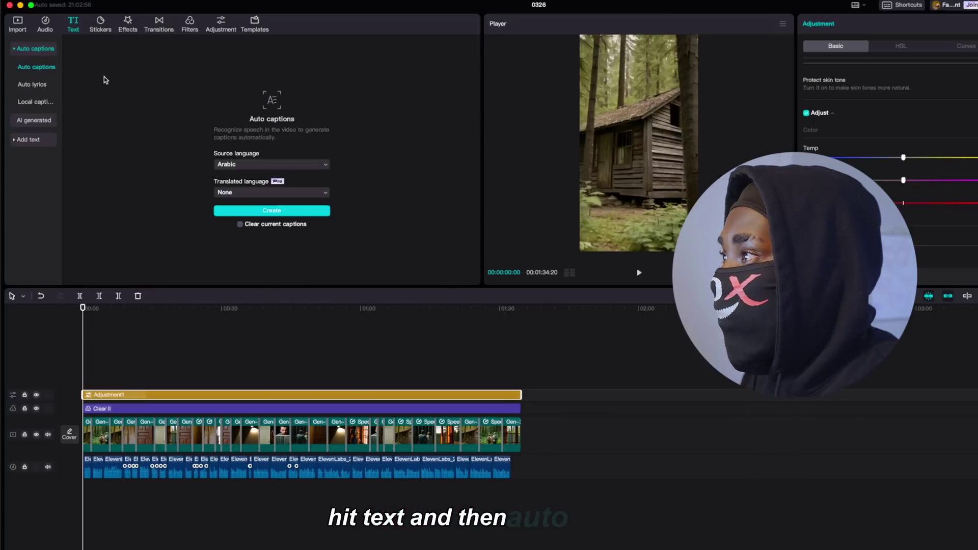
click(272, 165)
scroll(260, 229, down, 2)
click(246, 234)
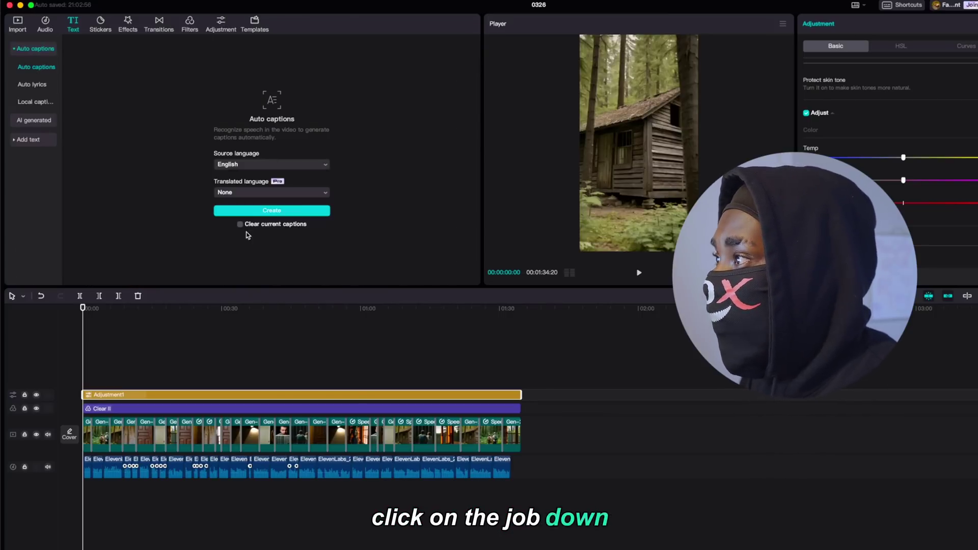
click(278, 212)
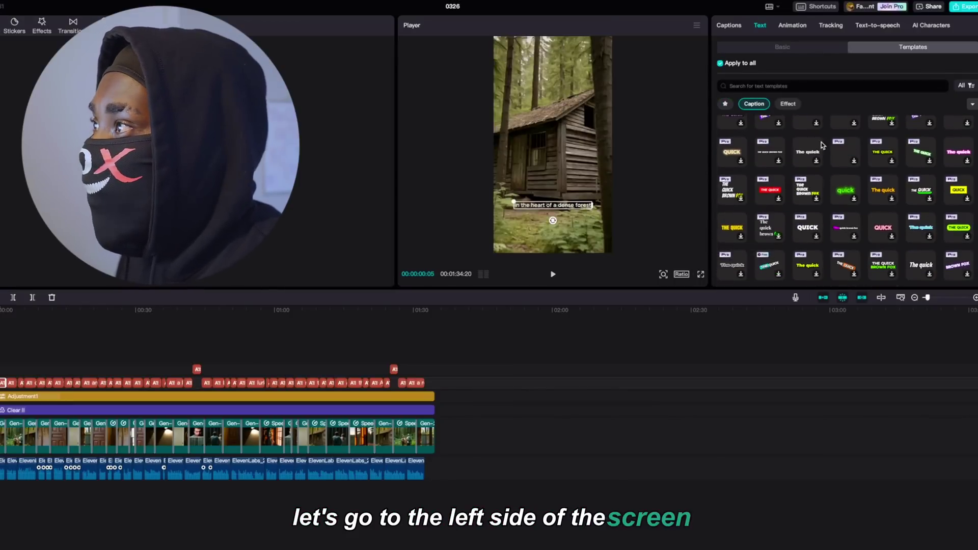
scroll(848, 196, down, 3)
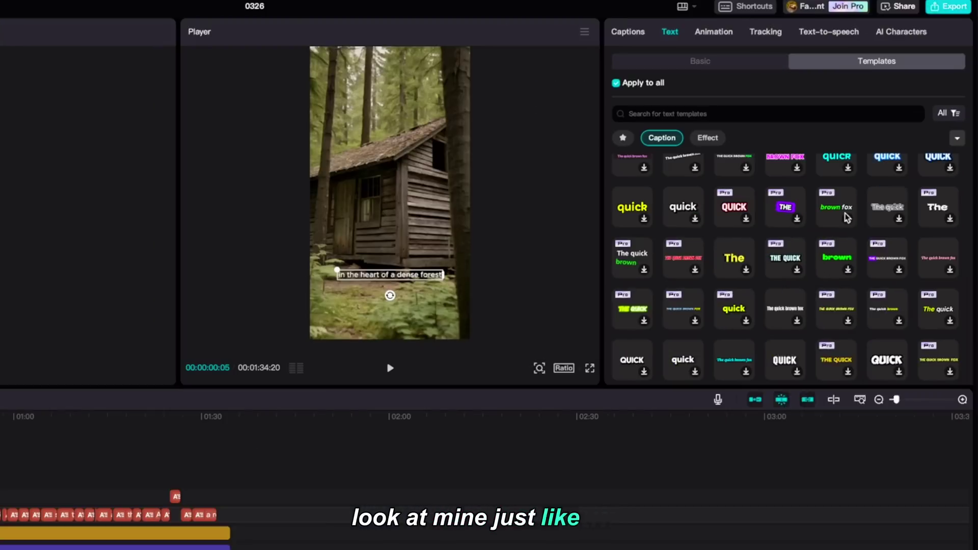
- Apply the green 'The quick' template to all captions and move them lower in the frame
click(835, 212)
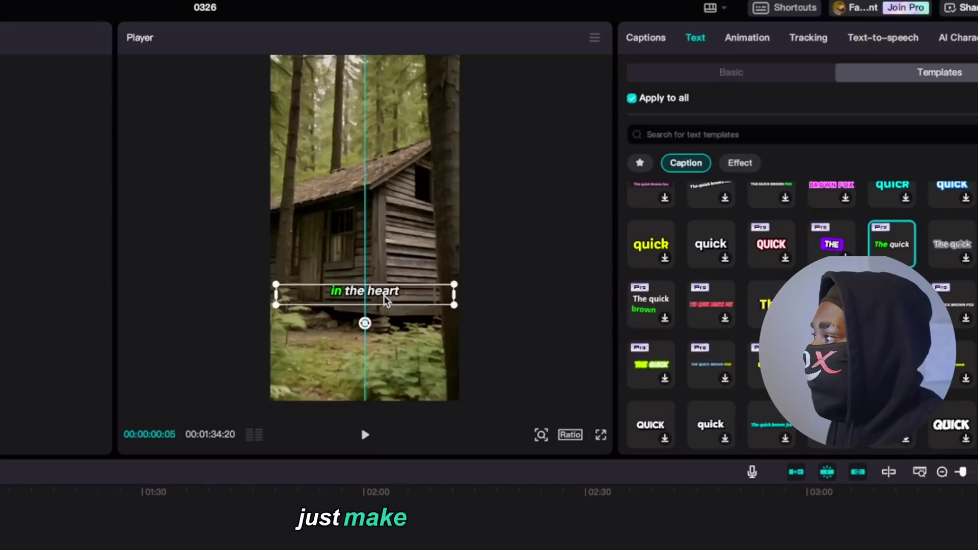
drag(386, 299, 386, 316)
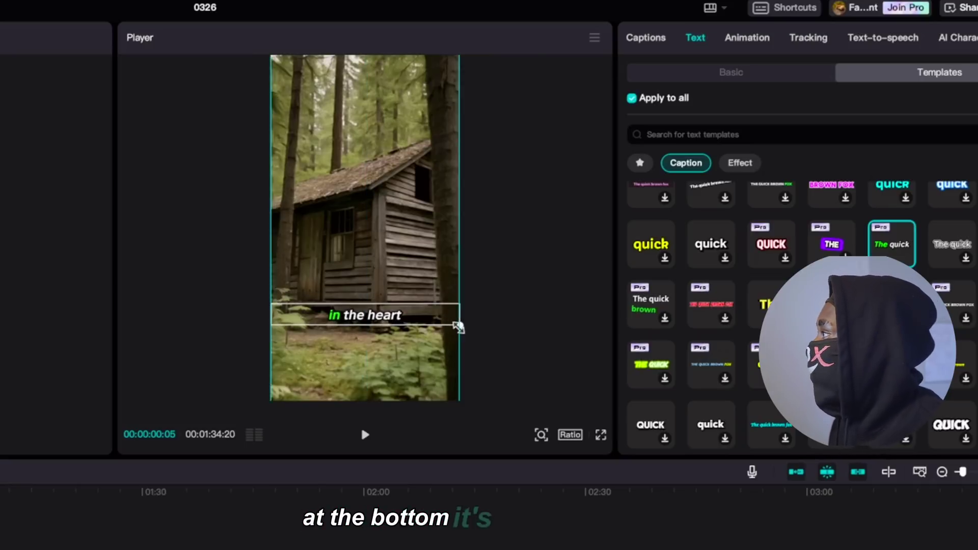